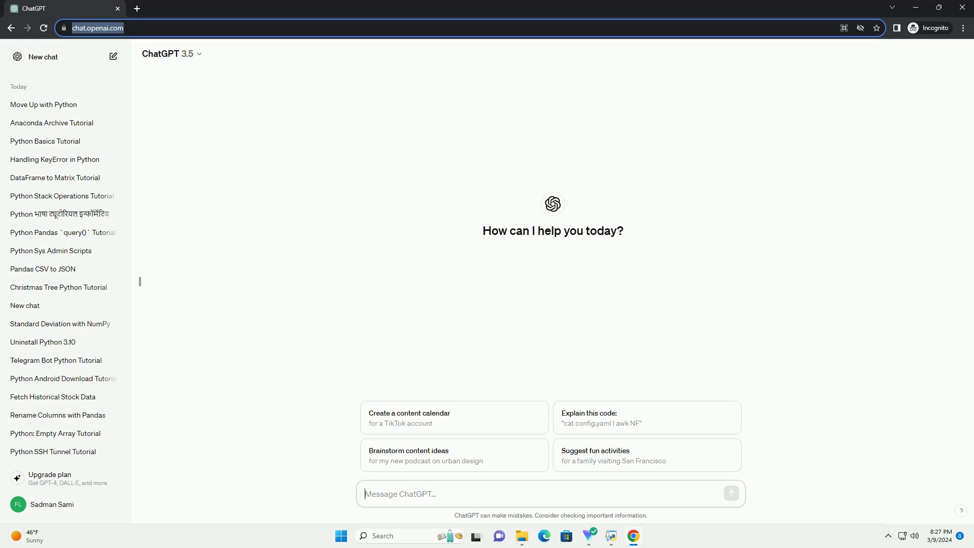
type("write an informative tutorial about how to write multiplication in python with code example")
Send the request for a Python multiplication tutorial with code examples to ChatGPT
key("Return")
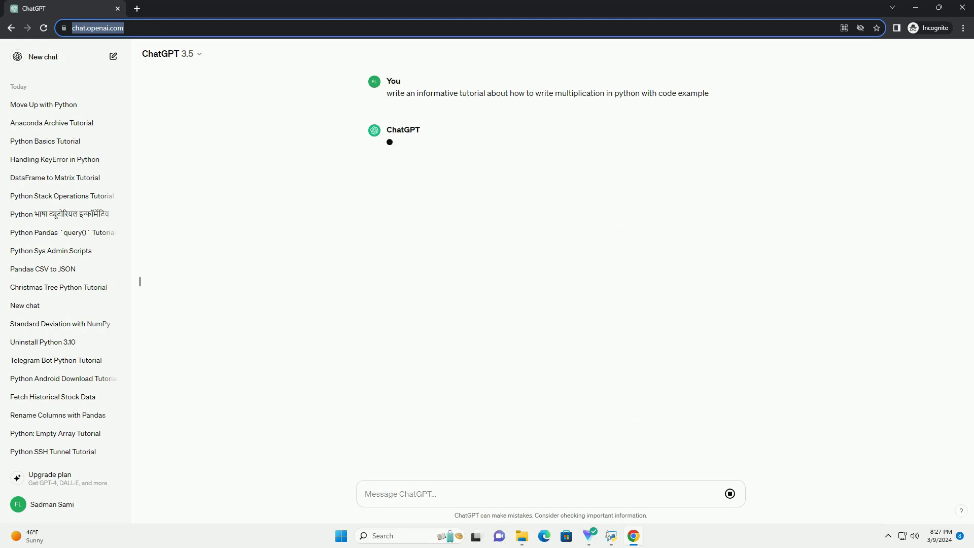